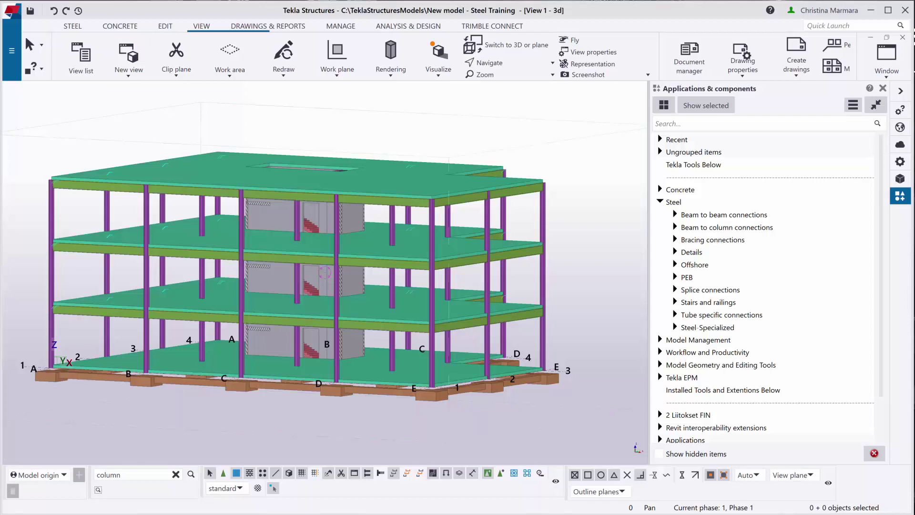
Step: Check the Visualizer download page's version compatibility details in the browser, then return to the model
click(546, 505)
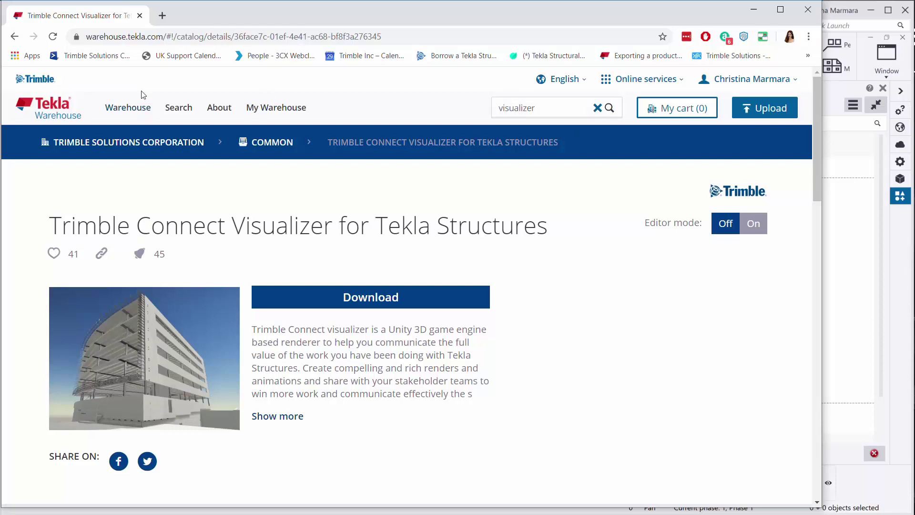
scroll(407, 233, down, 2)
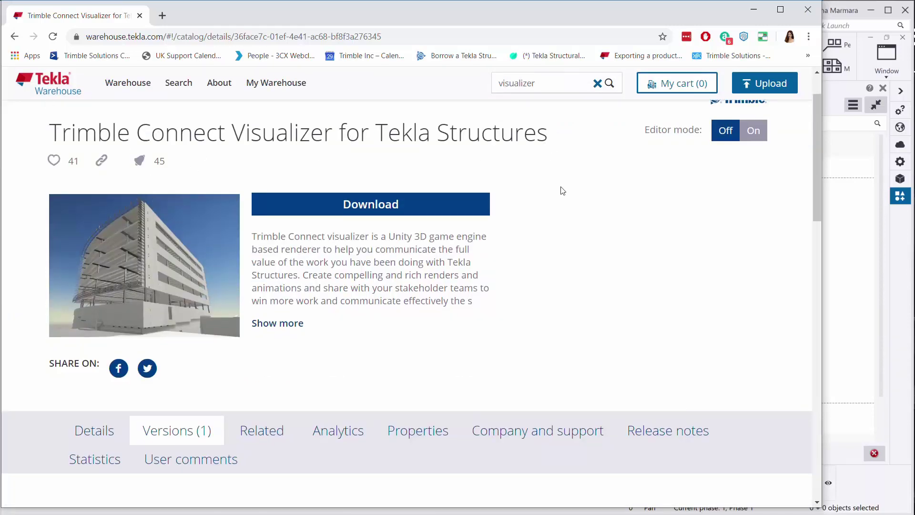
scroll(568, 205, down, 2)
scroll(511, 371, down, 1)
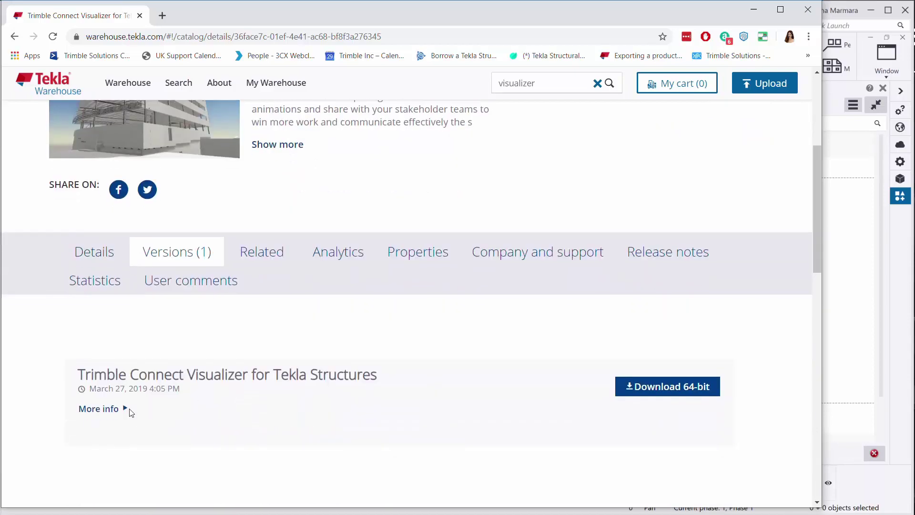
click(93, 408)
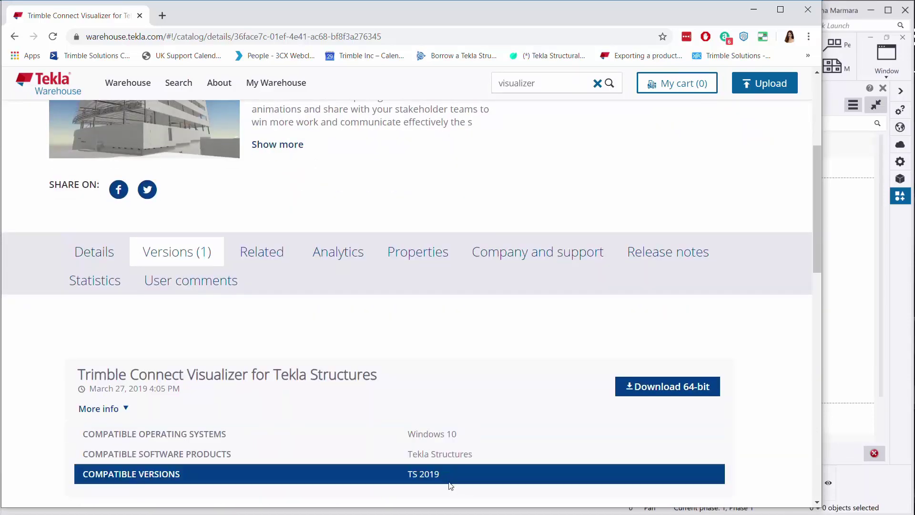
click(754, 10)
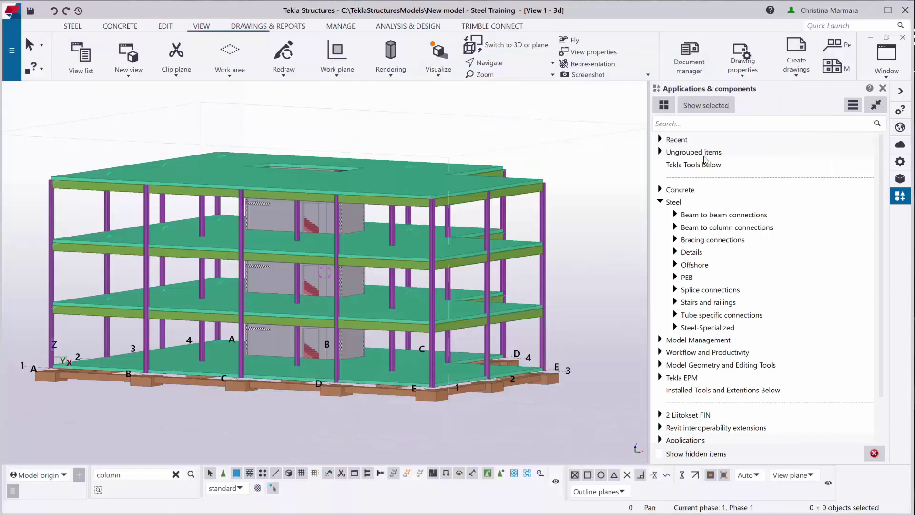
Step: Review the Visualizer material type mapping list and save it to the model
click(438, 72)
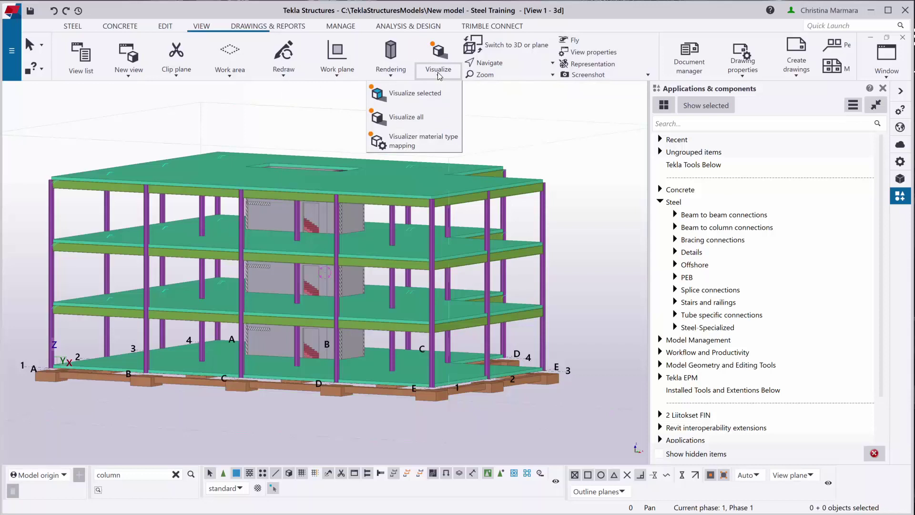
click(422, 146)
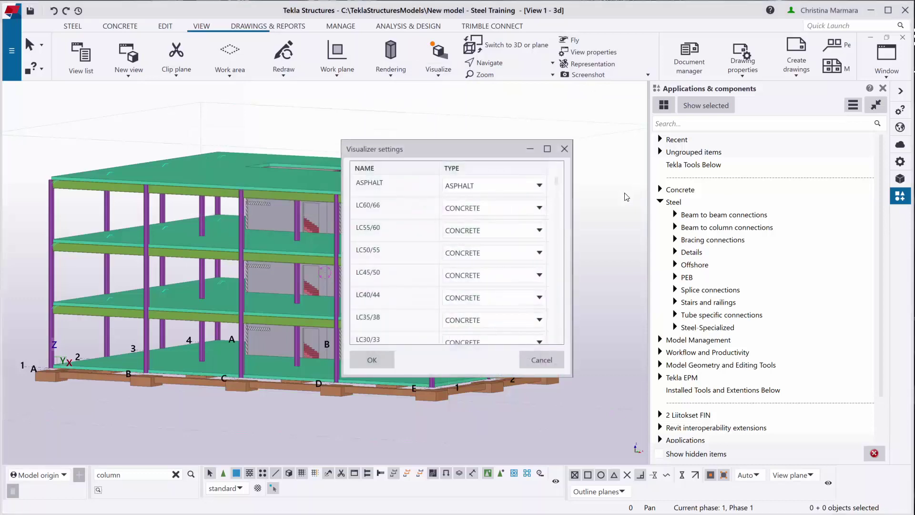
scroll(505, 274, down, 5)
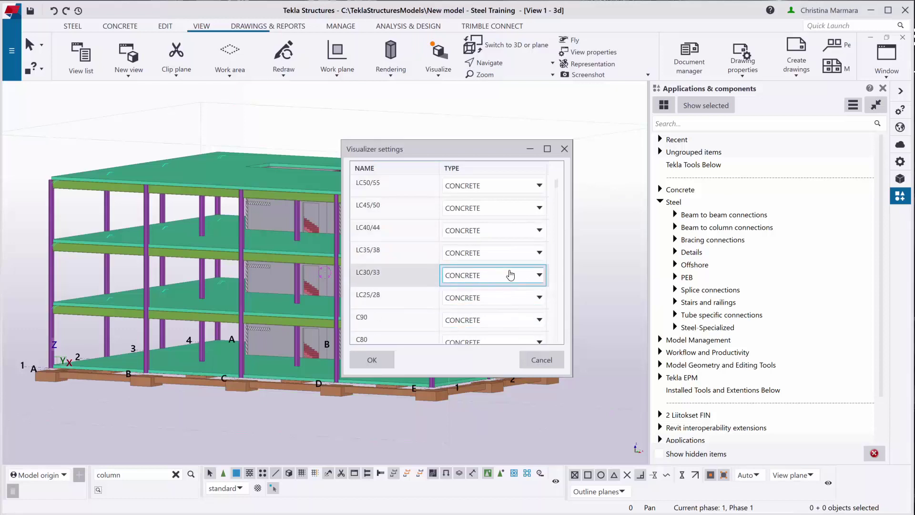
scroll(482, 275, down, 5)
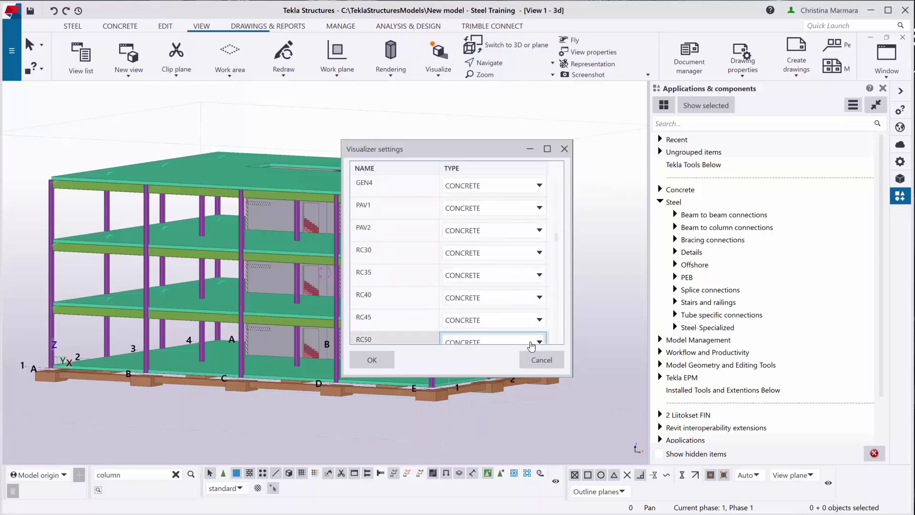
click(372, 360)
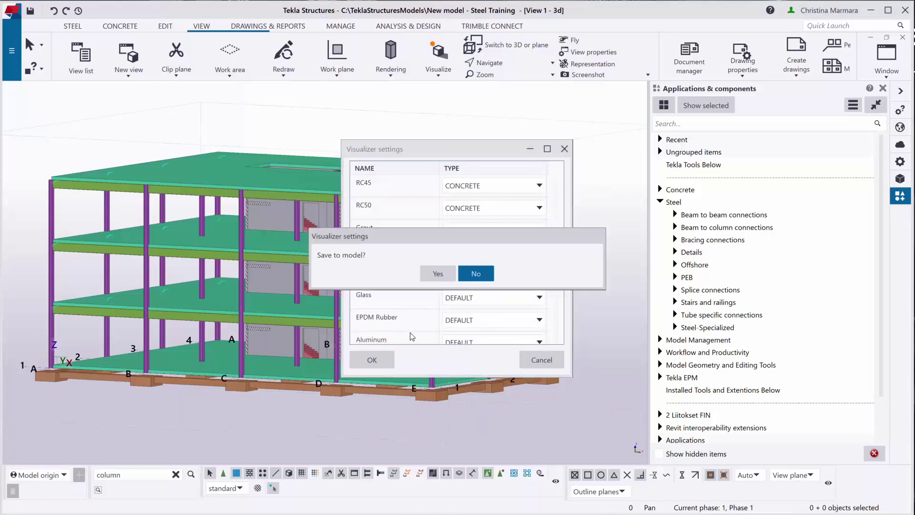
click(439, 276)
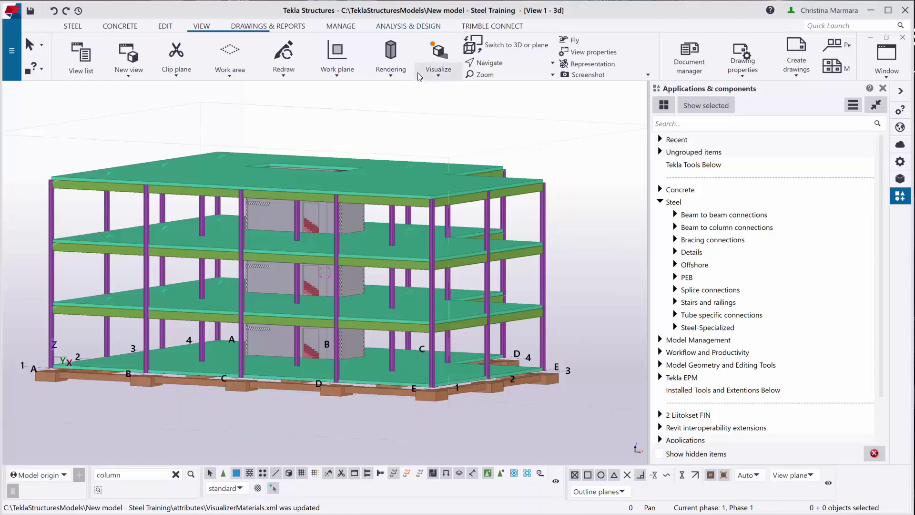
Step: Close the Applications & components panel and render the whole model with Visualize all
click(437, 72)
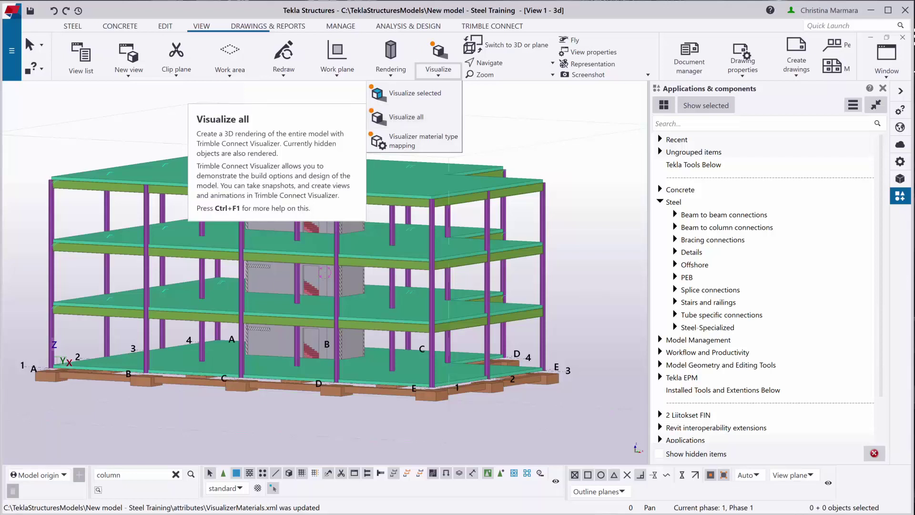
click(884, 89)
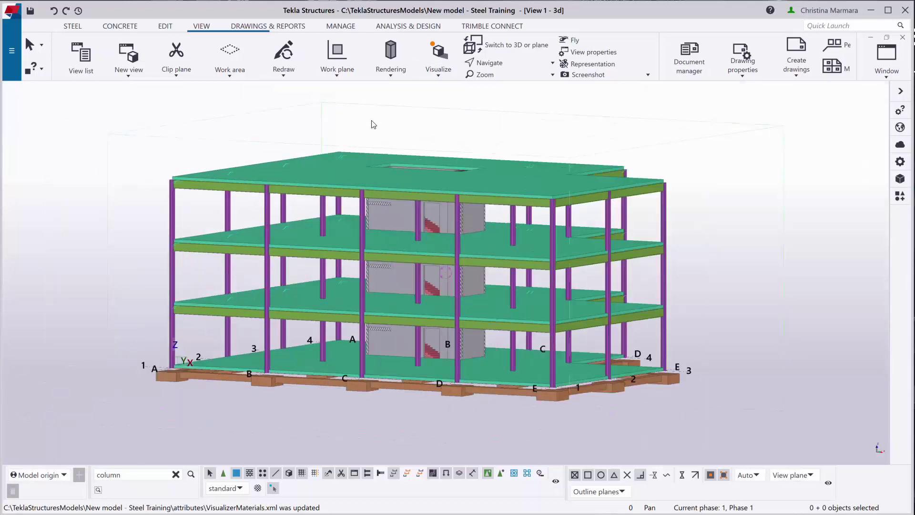
click(436, 67)
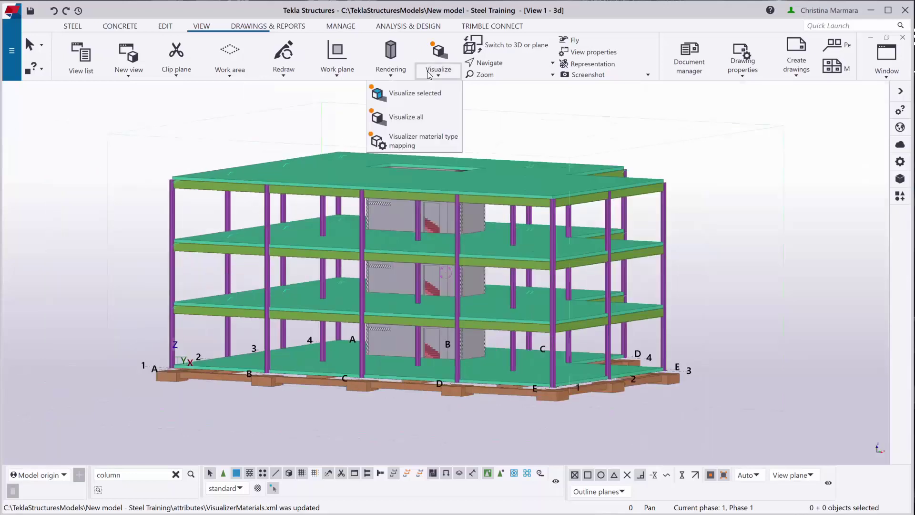
click(433, 117)
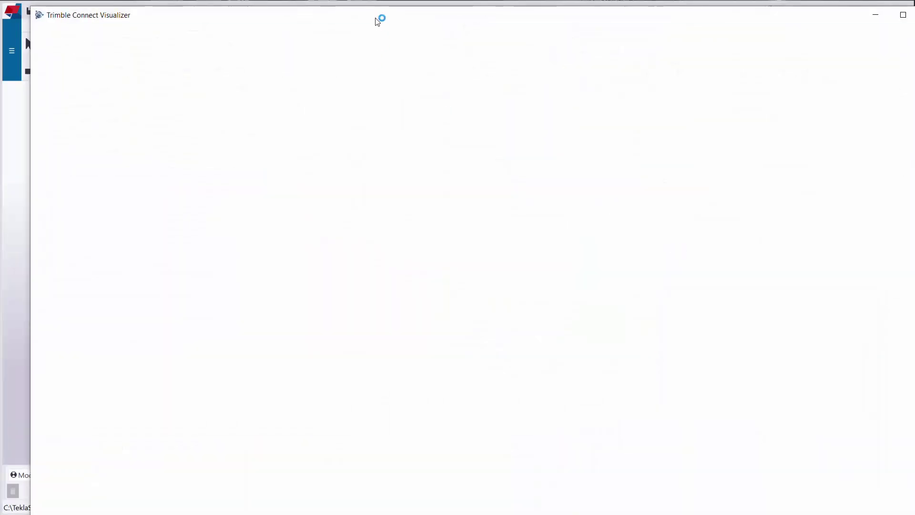
Step: Orbit around the building's corner and front to the stair wall, then show the Environment settings
drag(375, 19, 345, 14)
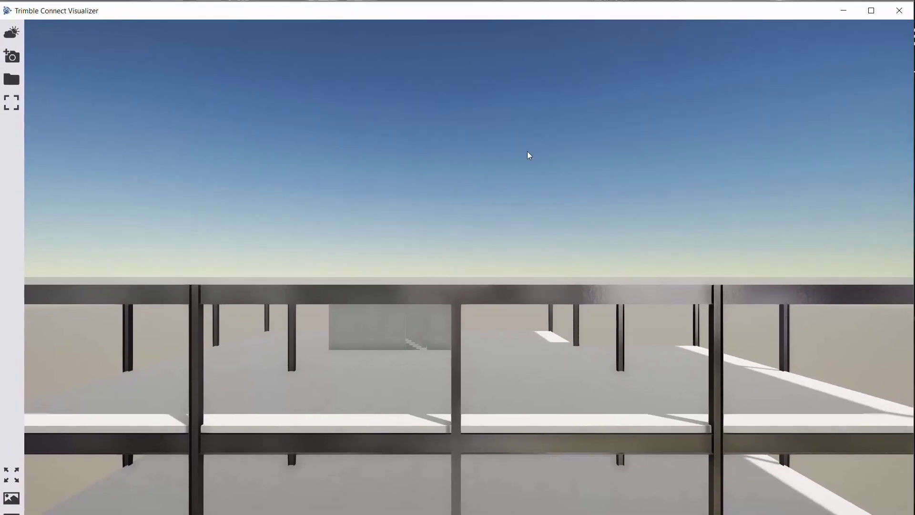
scroll(528, 327, down, 6)
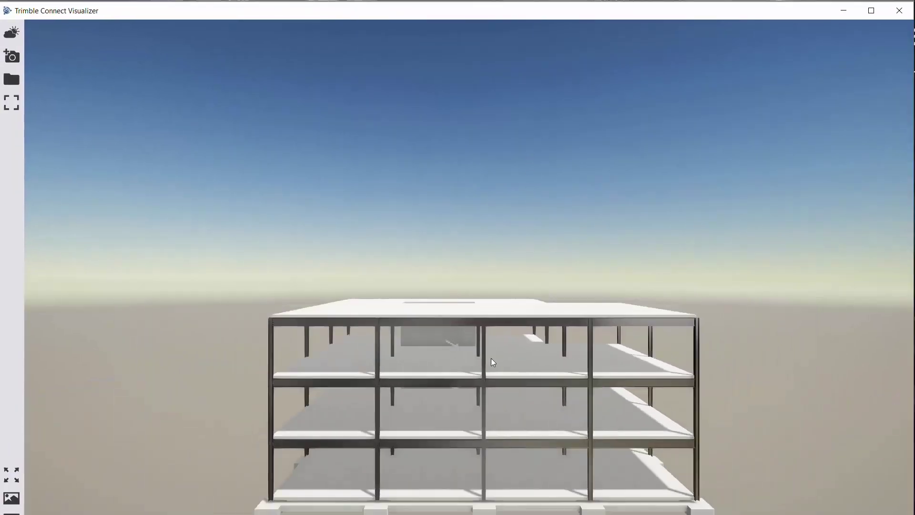
drag(543, 361, 510, 383)
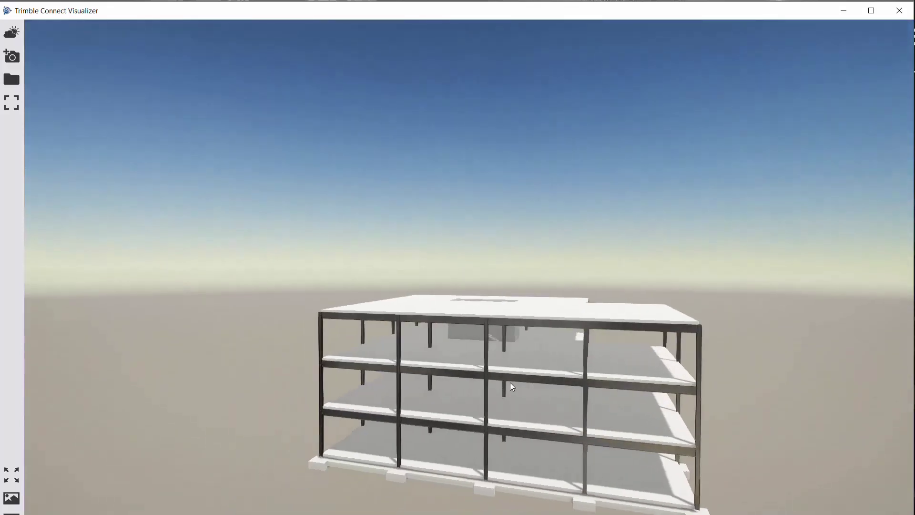
scroll(511, 382, up, 5)
drag(625, 431, 523, 341)
scroll(522, 341, up, 10)
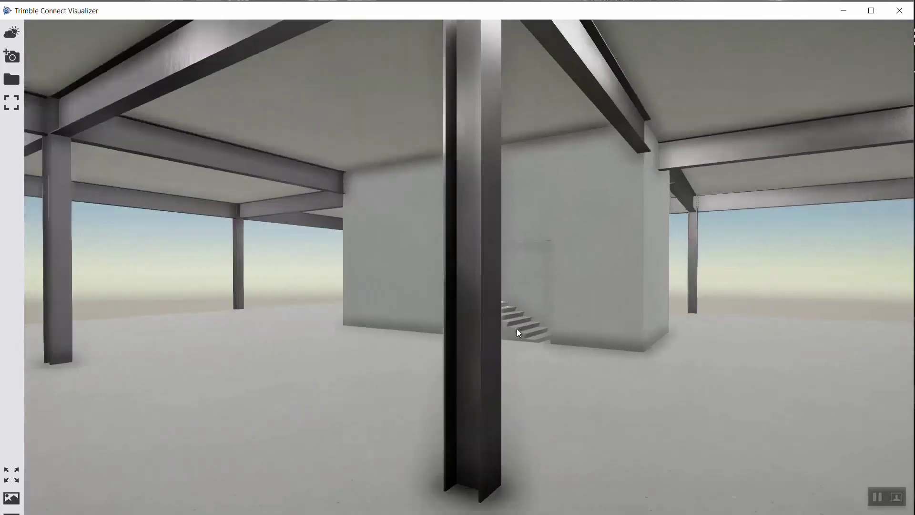
scroll(525, 337, up, 8)
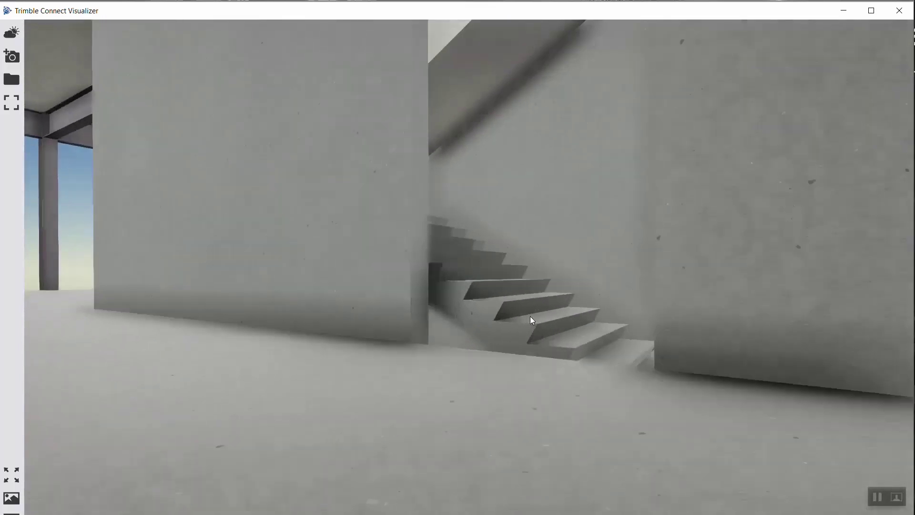
drag(581, 325, 354, 291)
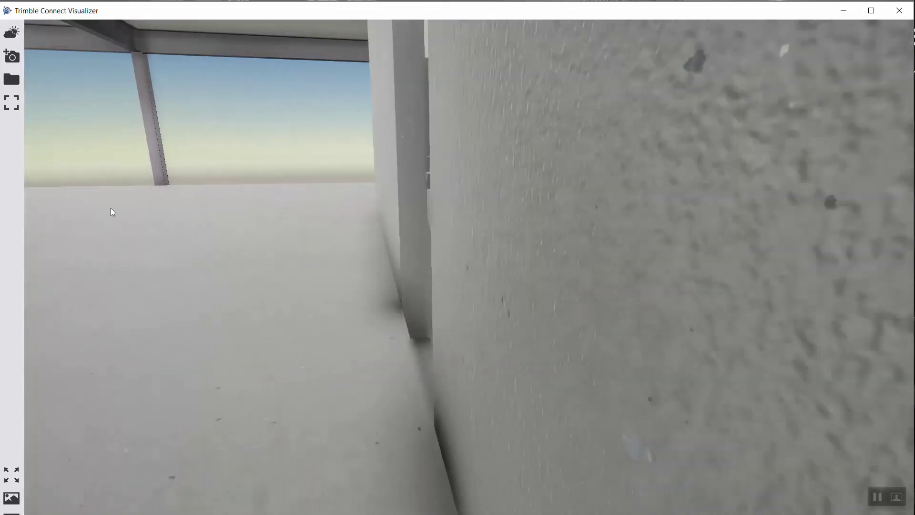
drag(111, 208, 510, 303)
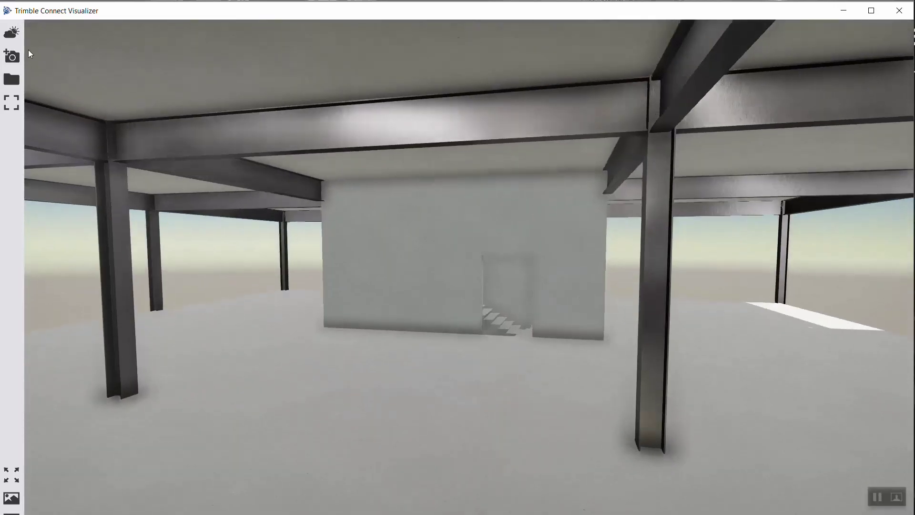
click(17, 30)
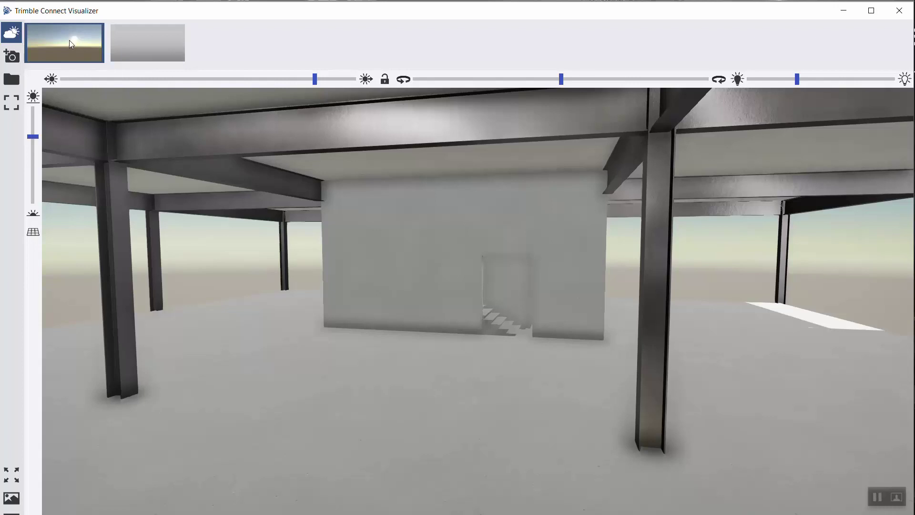
Step: Try the plain grey environment, then return to the sky environment
click(122, 51)
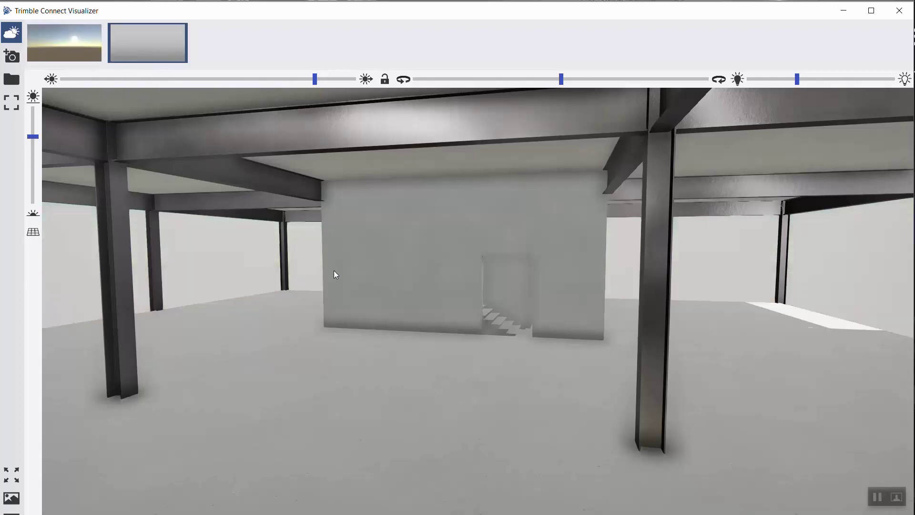
scroll(353, 264, down, 10)
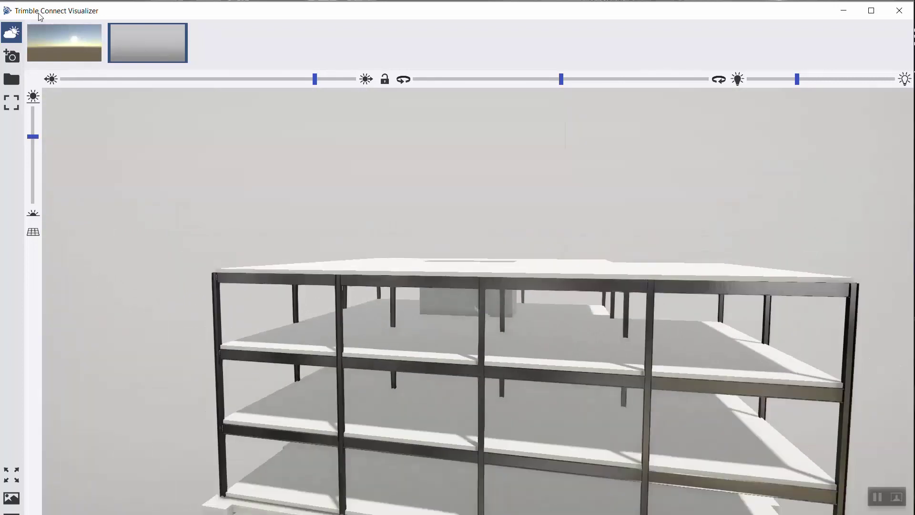
click(54, 29)
scroll(516, 378, up, 10)
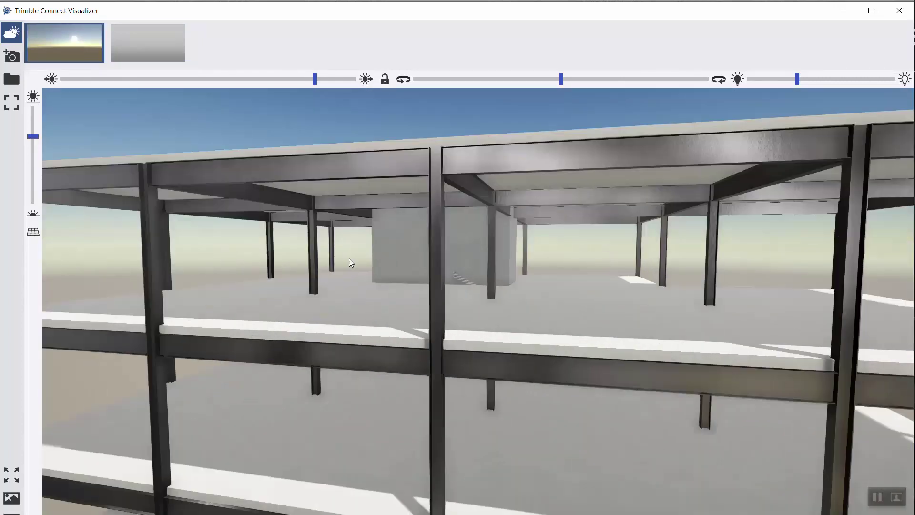
Step: Rotate the sun and lower it toward the horizon for warm sunset light on the stair core
mouse_move(305, 79)
mouse_down()
mouse_move(92, 69)
mouse_move(196, 87)
mouse_move(310, 89)
mouse_up()
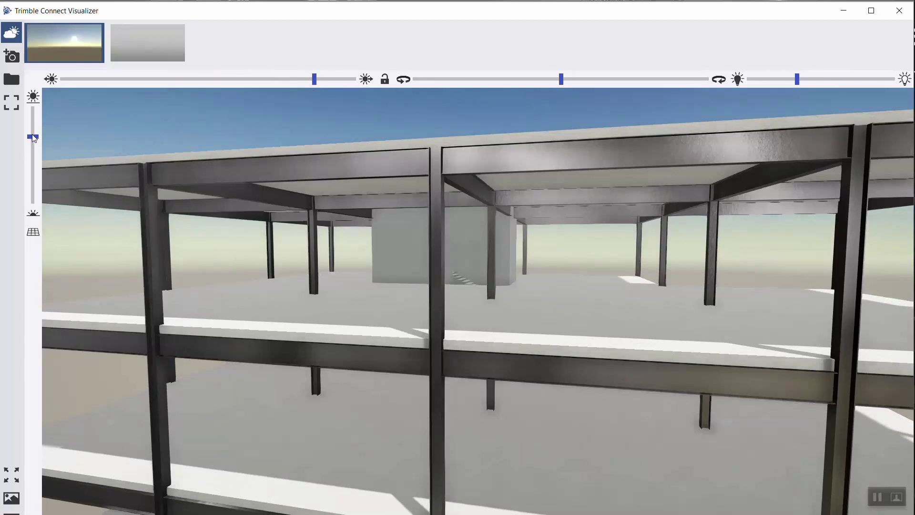
drag(35, 146, 43, 200)
mouse_move(493, 313)
mouse_down()
mouse_move(484, 331)
mouse_move(442, 309)
mouse_move(508, 302)
mouse_move(551, 310)
mouse_move(468, 303)
mouse_move(484, 298)
mouse_move(494, 266)
mouse_move(521, 250)
mouse_move(525, 262)
mouse_move(493, 300)
mouse_up()
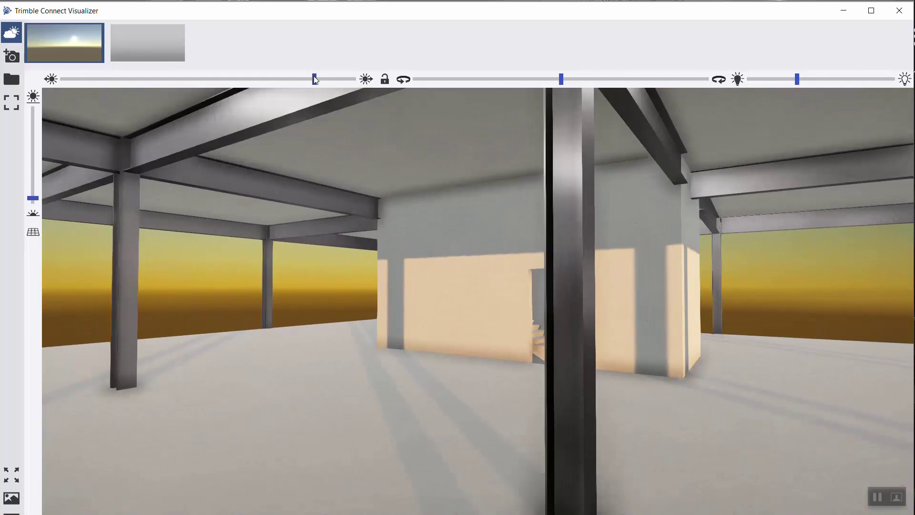
mouse_move(315, 80)
mouse_down()
mouse_move(282, 83)
mouse_move(300, 83)
mouse_up()
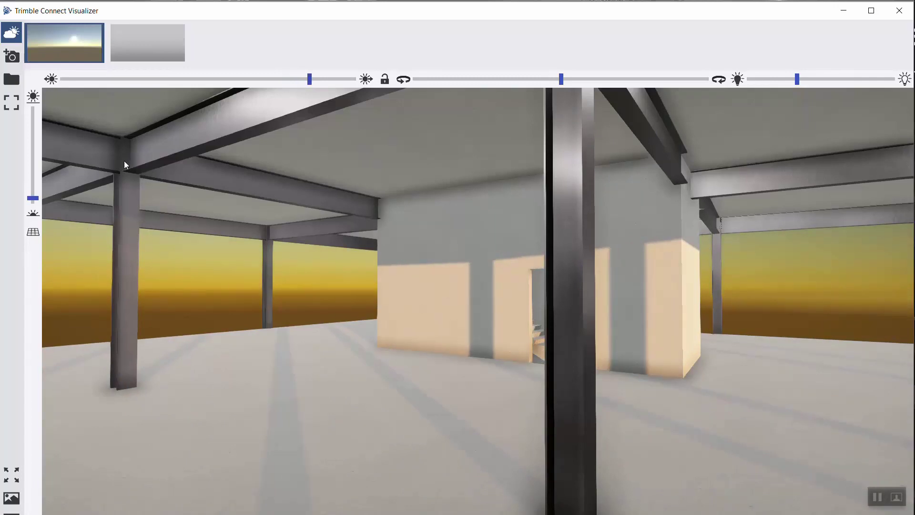
scroll(373, 264, down, 10)
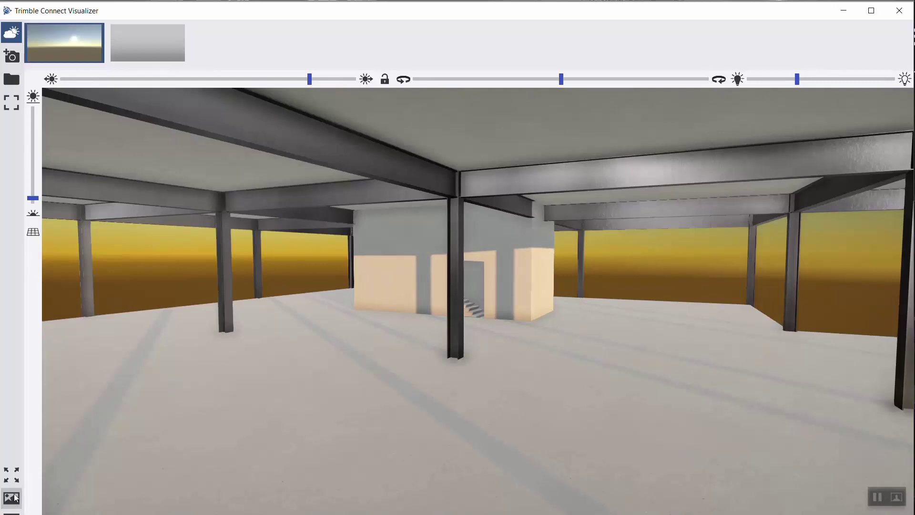
Step: Show the animation timeline with its two camera views and play the fly-through
click(12, 498)
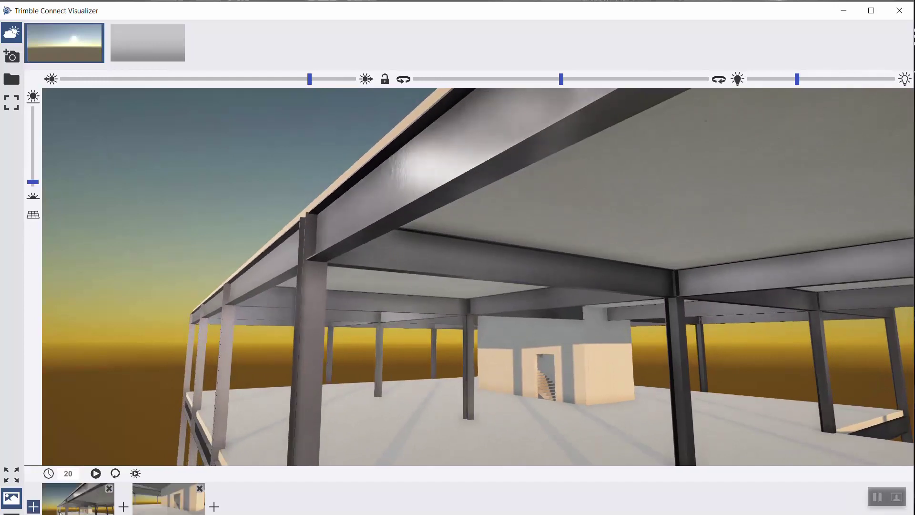
click(95, 474)
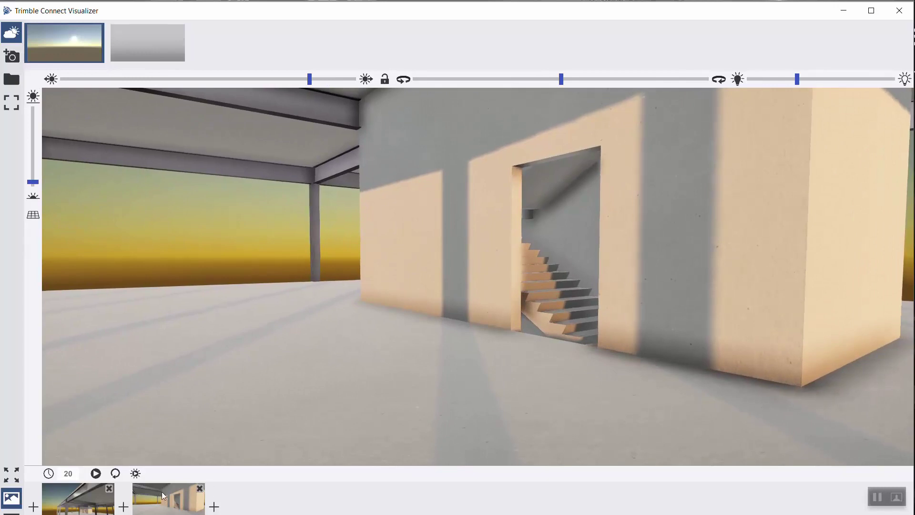
Step: Start from the first view, pull back to a frontal exterior of the whole building, and play the fly-through
click(91, 492)
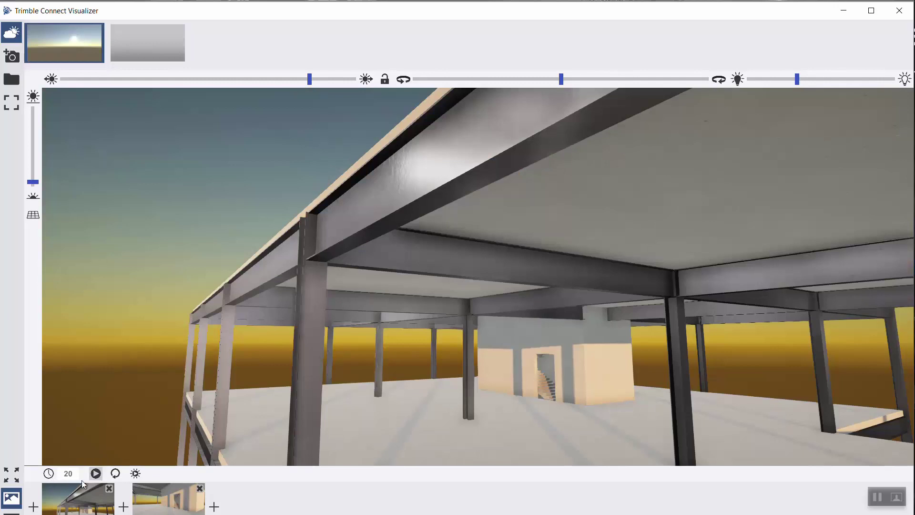
click(96, 474)
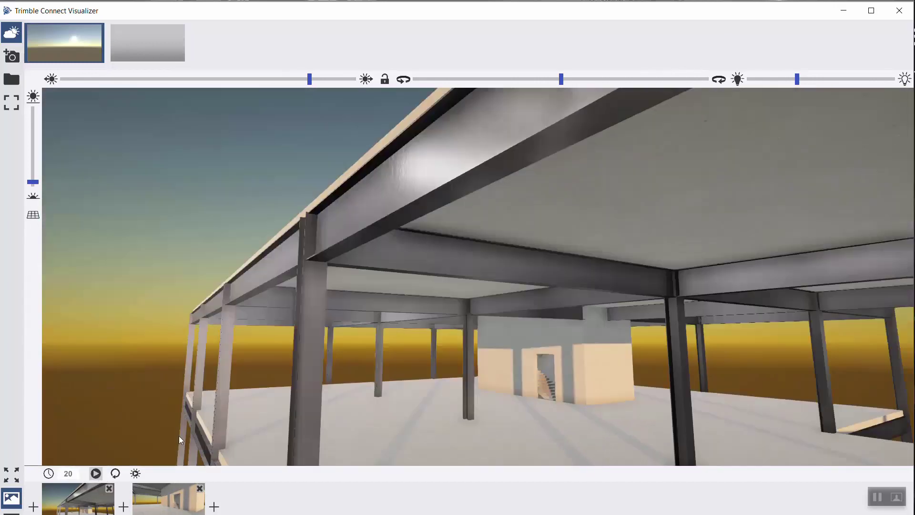
drag(179, 436, 604, 344)
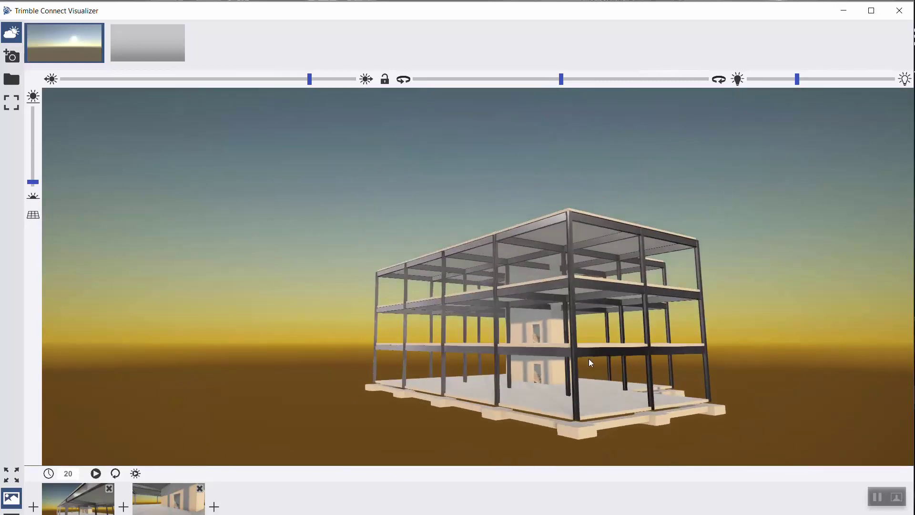
drag(545, 358, 583, 372)
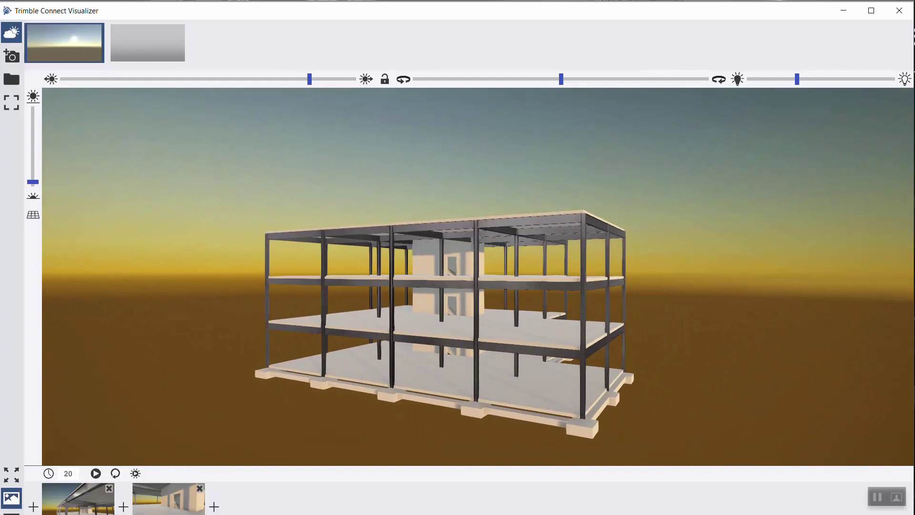
click(95, 474)
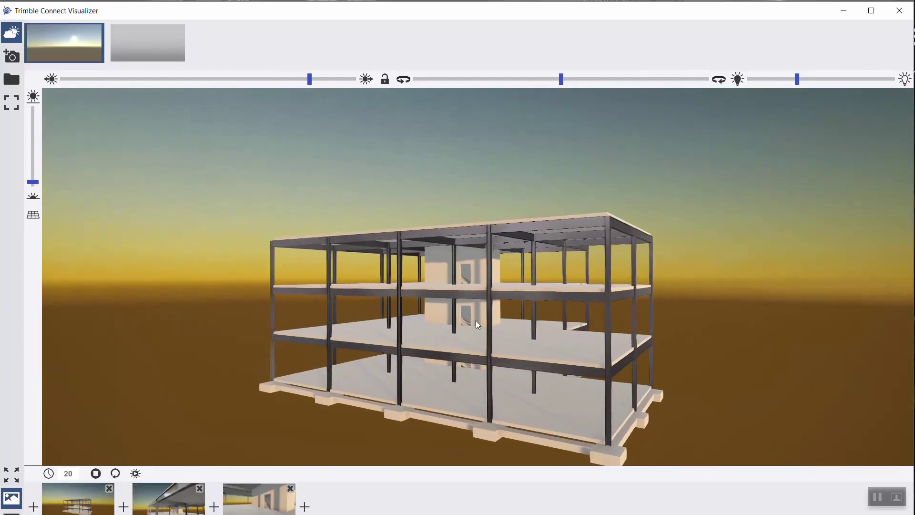